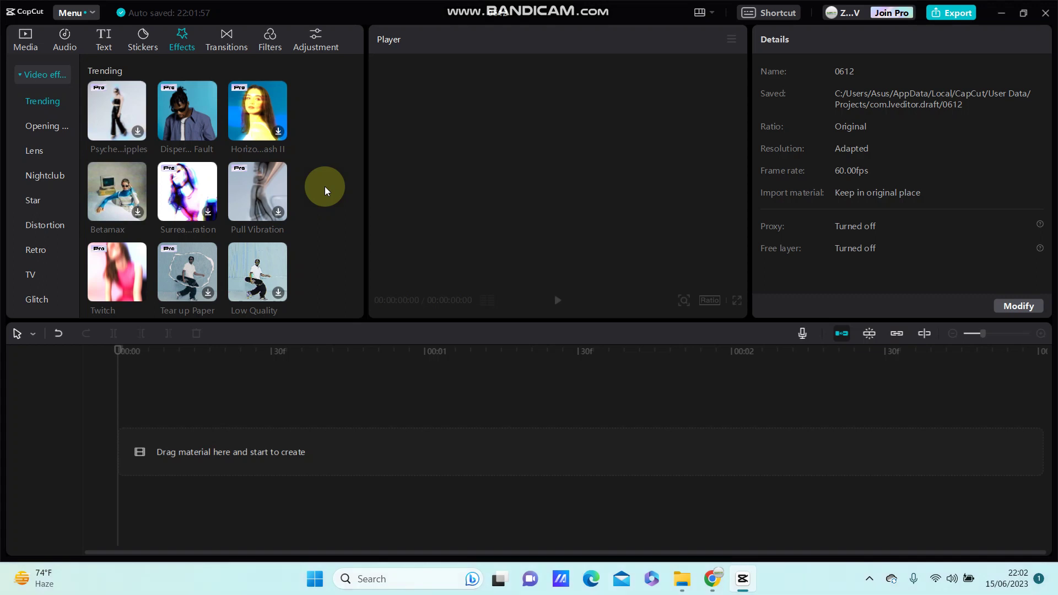
# Place arlott-wallpaper-hd.jpg from the Media library onto the timeline as a one-second clip
pyautogui.click(24, 42)
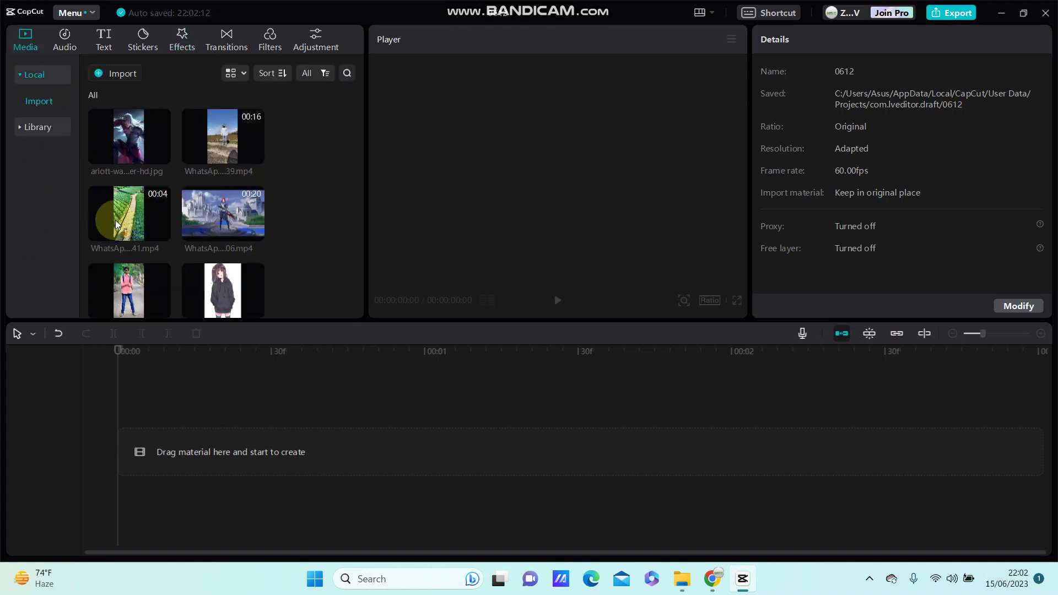
pyautogui.moveTo(101, 140); pyautogui.dragTo(127, 450)
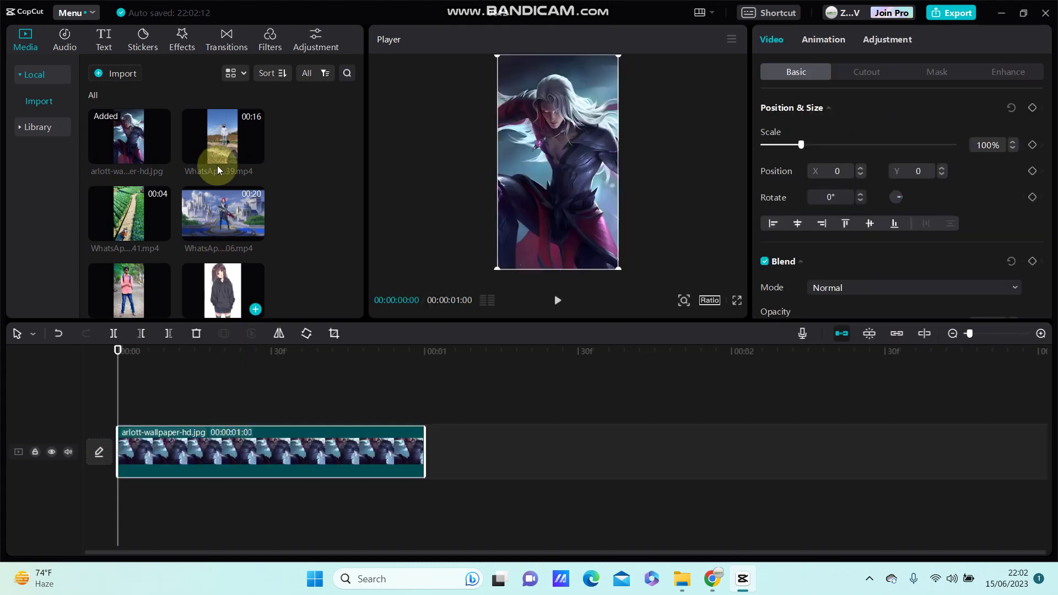
# Add the Dark category's Negative strobe effect on a track above the wallpaper clip
pyautogui.click(183, 50)
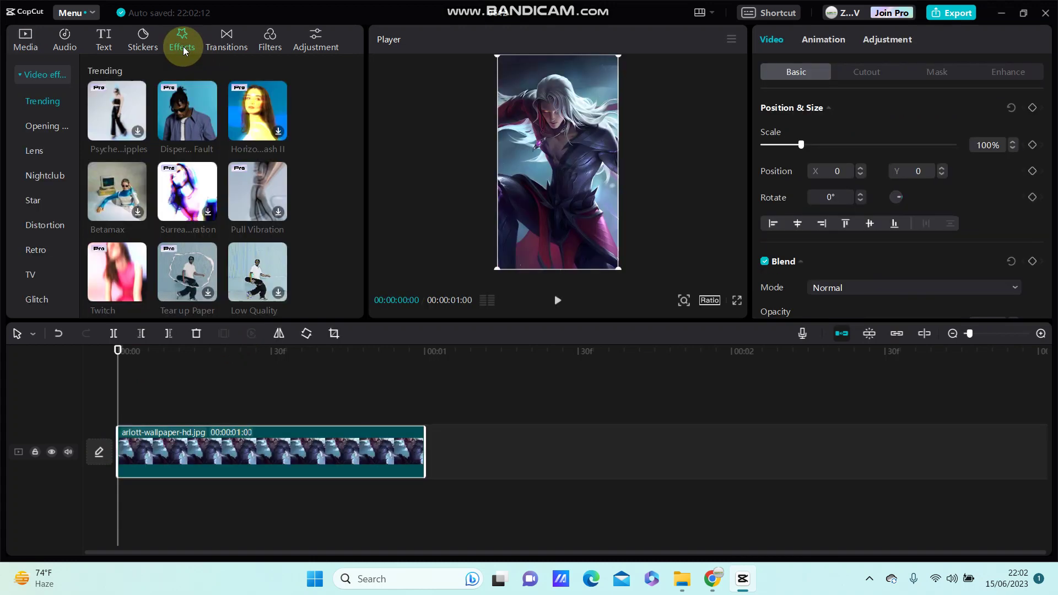
pyautogui.scroll(-3, 20, 265)
pyautogui.scroll(-3, 28, 265)
pyautogui.scroll(-2, 46, 279)
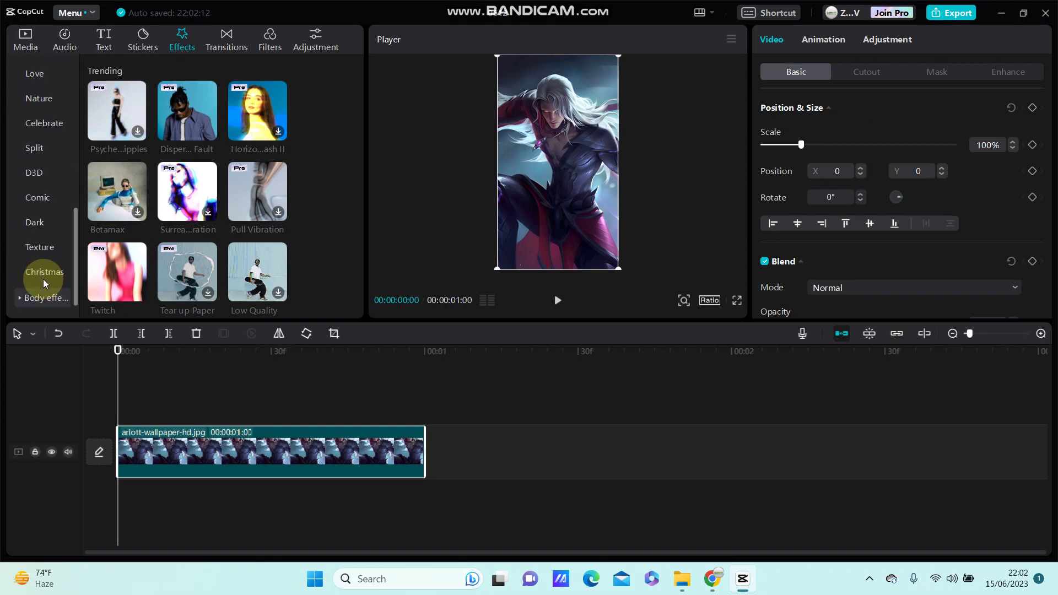
pyautogui.click(35, 224)
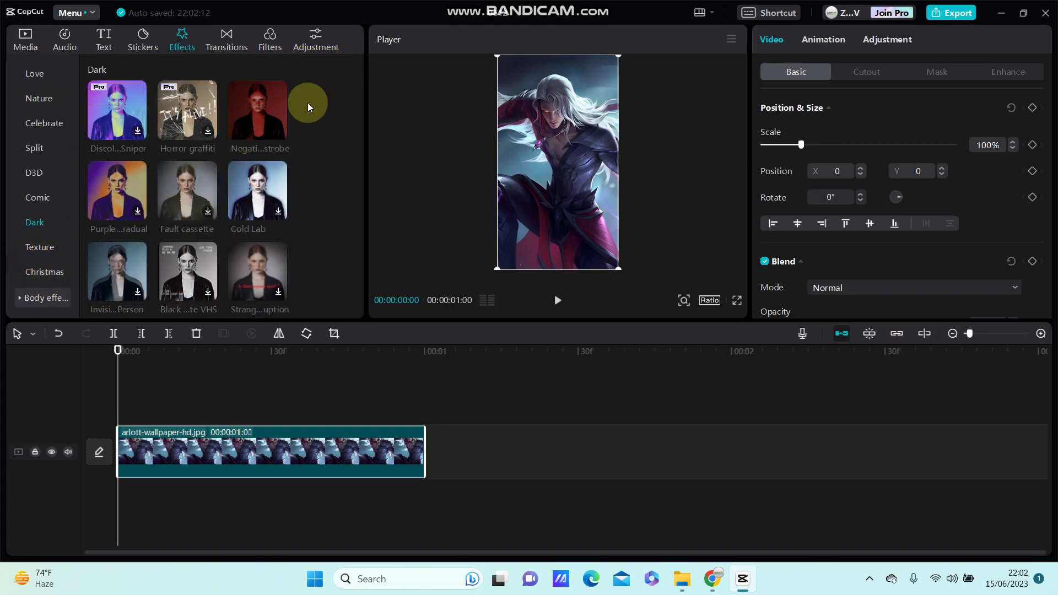
pyautogui.click(279, 133)
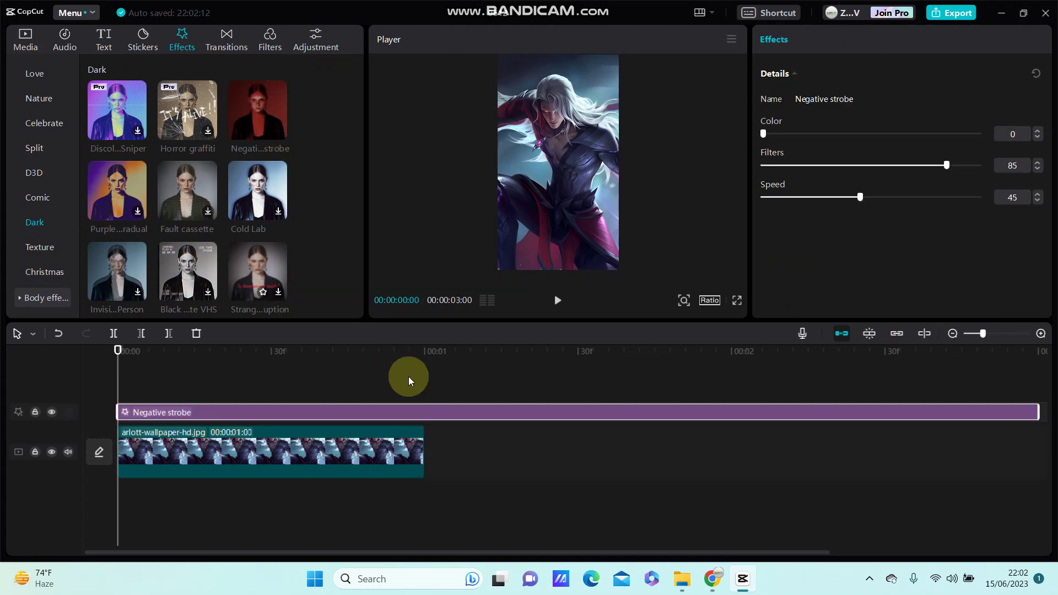
# Stretch the wallpaper clip to three seconds to match the Negative strobe effect
pyautogui.click(411, 445)
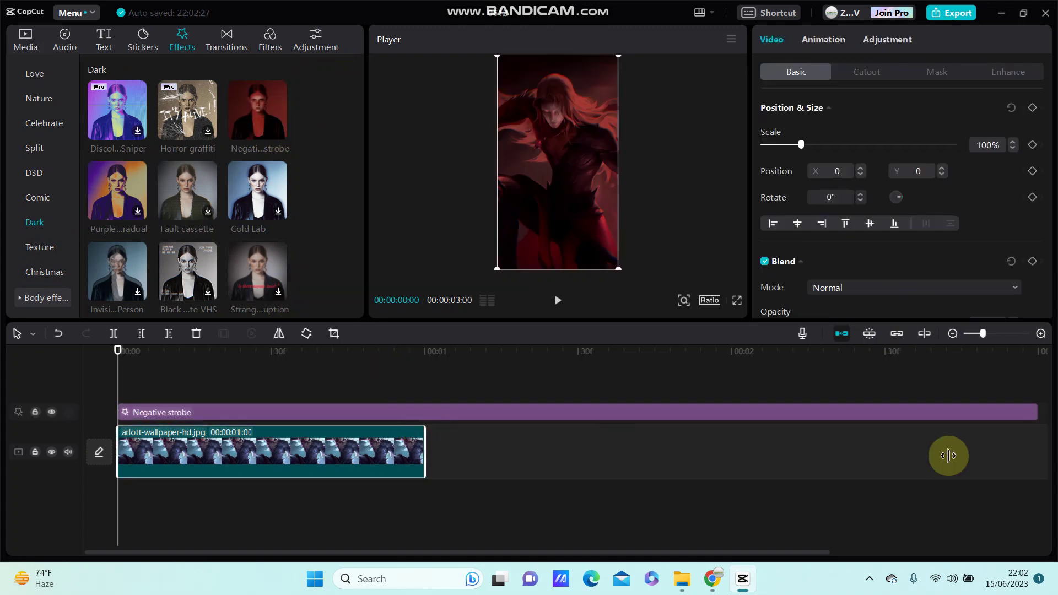
pyautogui.moveTo(949, 456); pyautogui.dragTo(1029, 456)
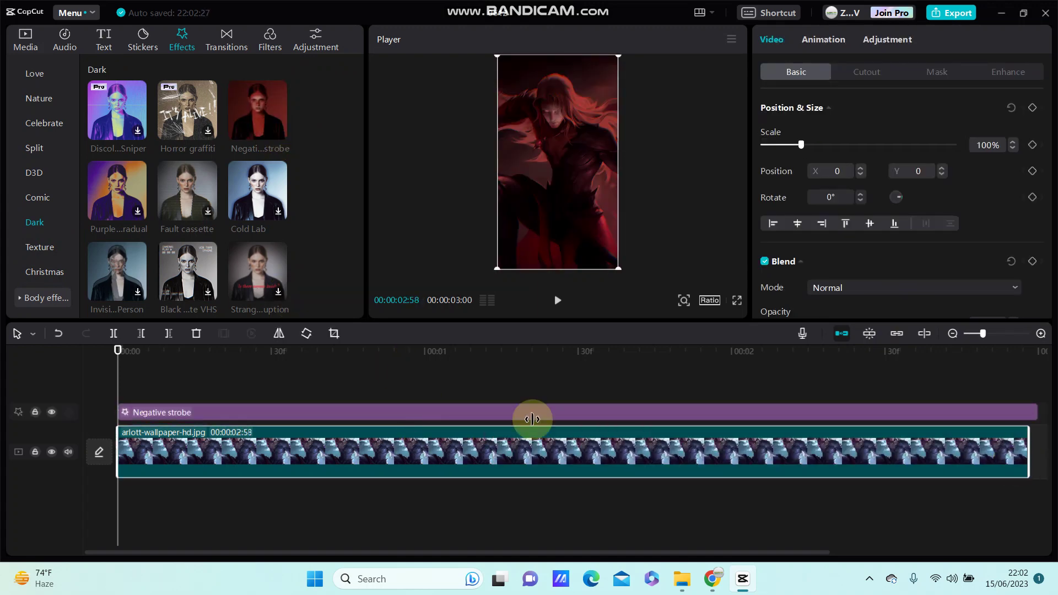
pyautogui.moveTo(532, 419); pyautogui.dragTo(498, 426)
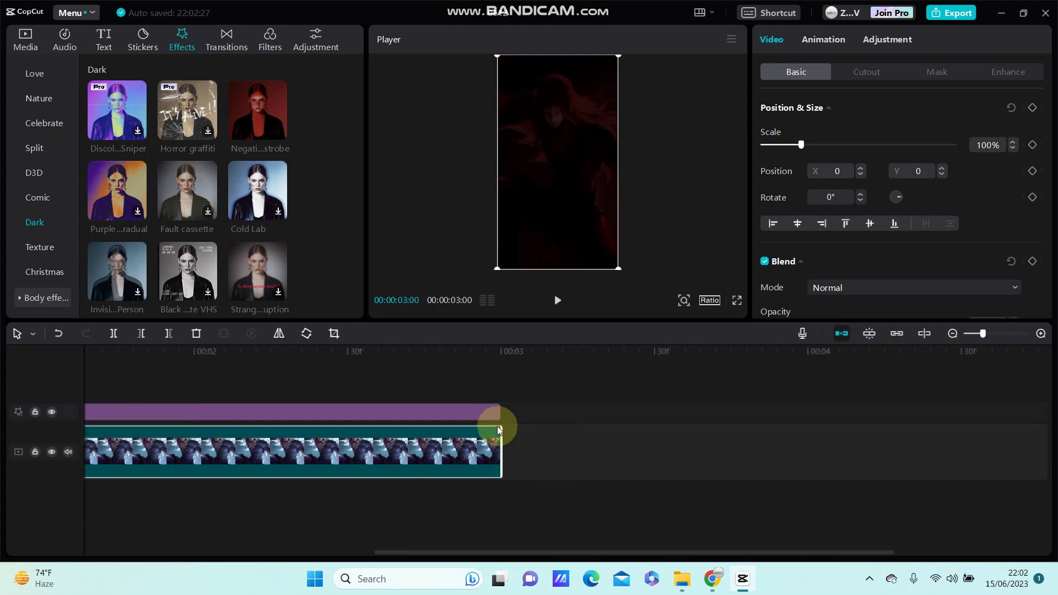
pyautogui.click(489, 416)
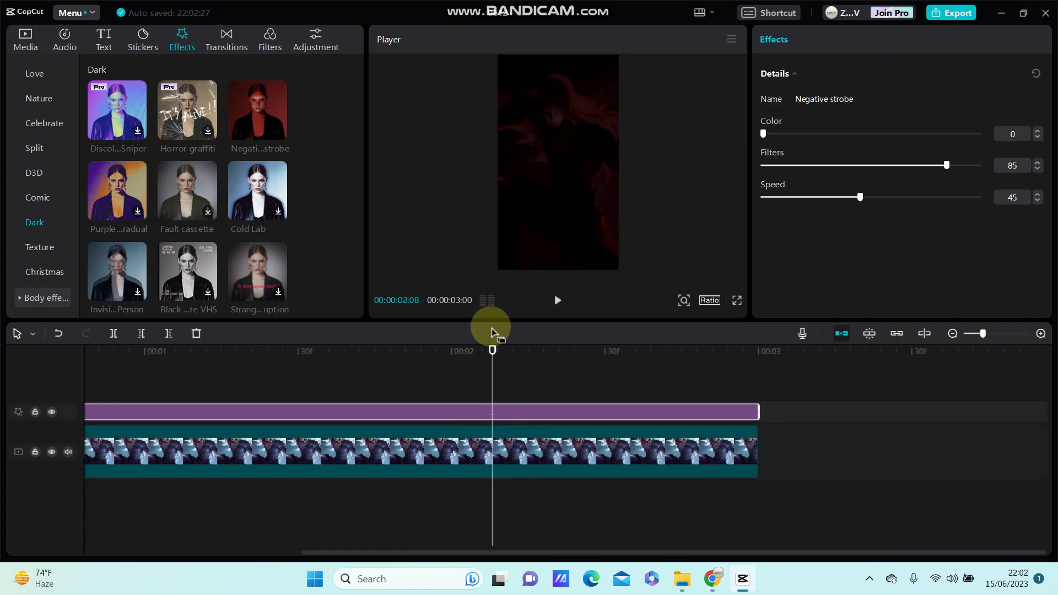
# Set the Negative strobe Color value to 53 and play the three-second video from the start
pyautogui.click(58, 334)
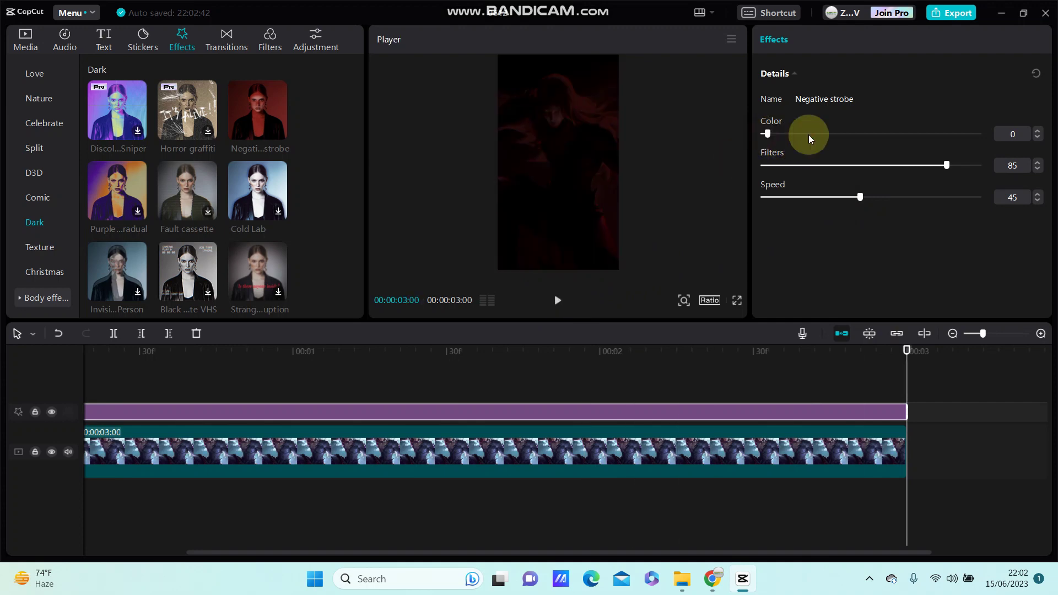
pyautogui.moveTo(763, 134); pyautogui.dragTo(878, 134)
pyautogui.click(559, 300)
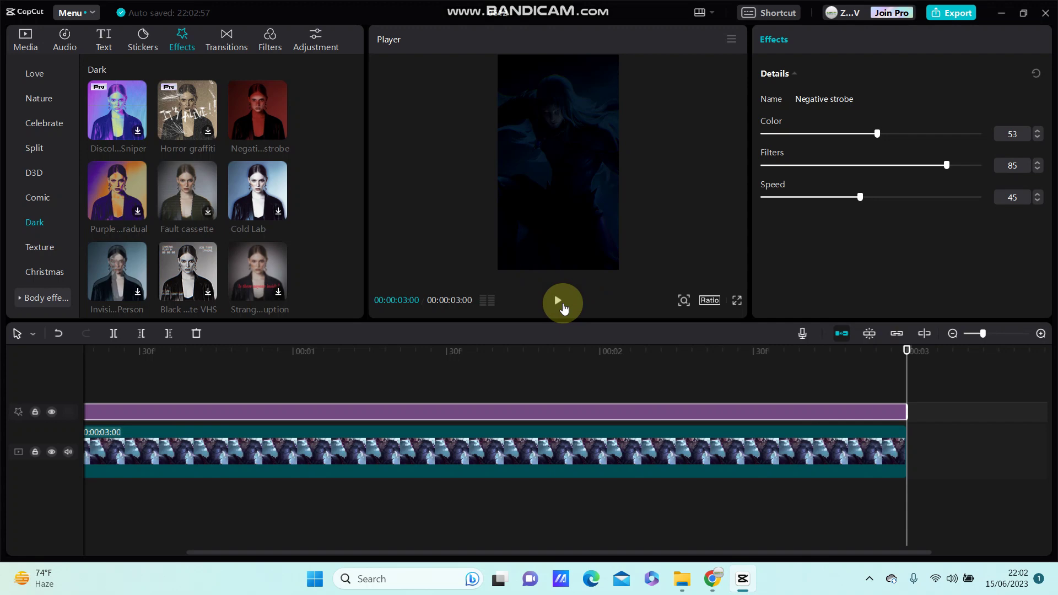
pyautogui.click(559, 301)
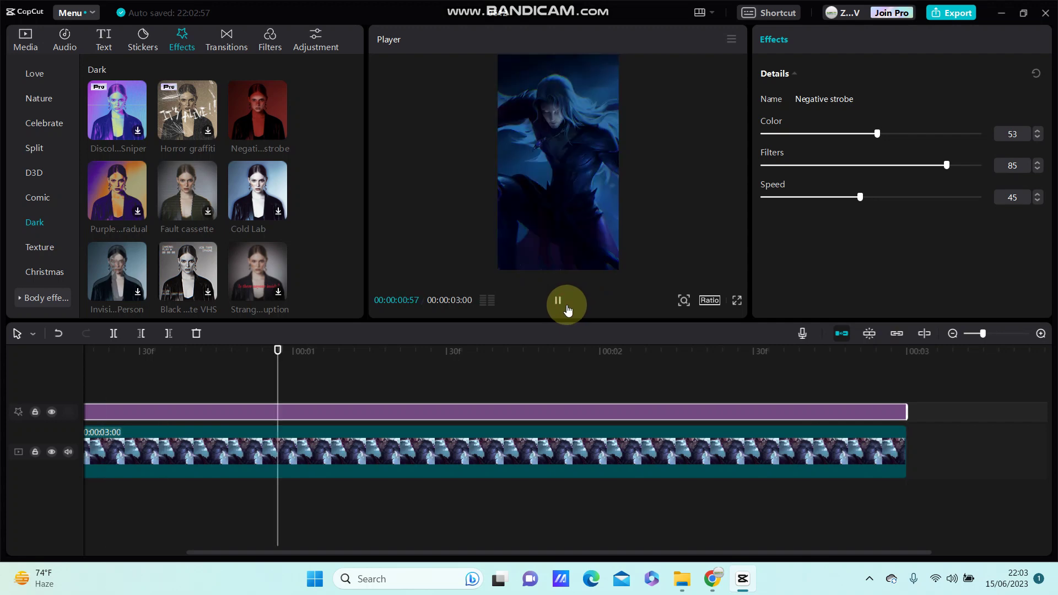